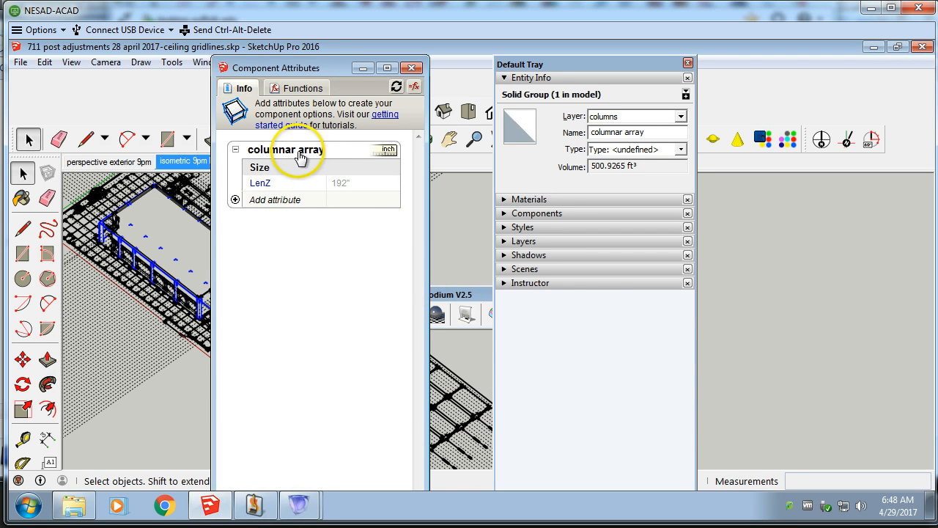
# Select the exterior wall group to show its attributes and move the Component Attributes window clear of the model
pyautogui.moveTo(328, 70); pyautogui.dragTo(348, 70)
pyautogui.click(189, 295)
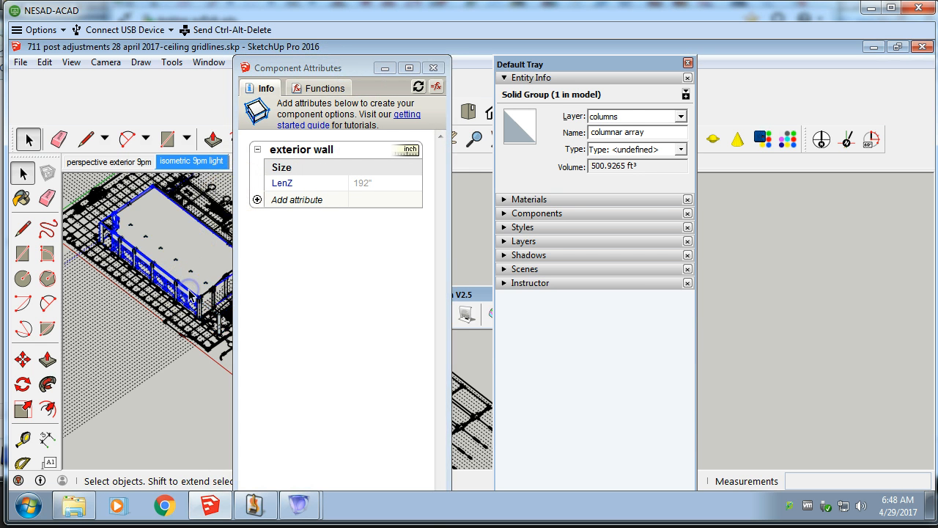
pyautogui.scroll(5, 189, 295)
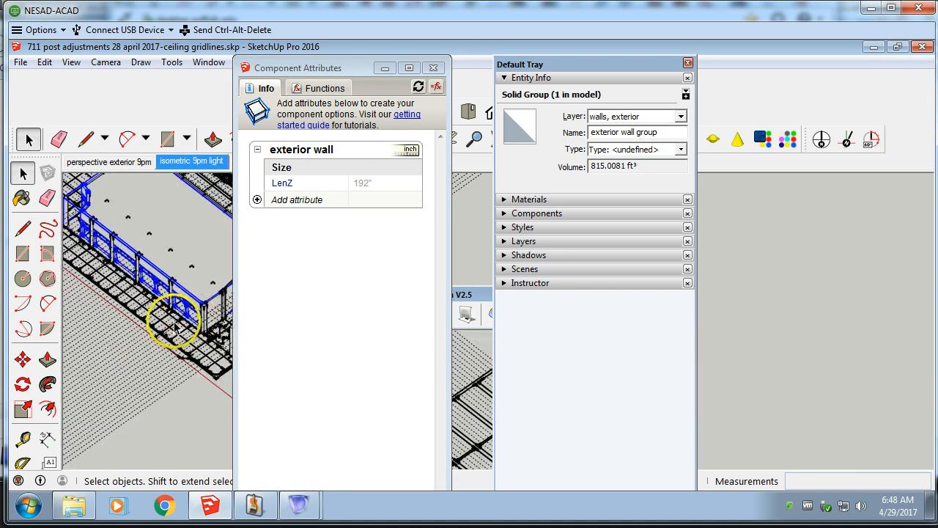
pyautogui.scroll(-4, 175, 329)
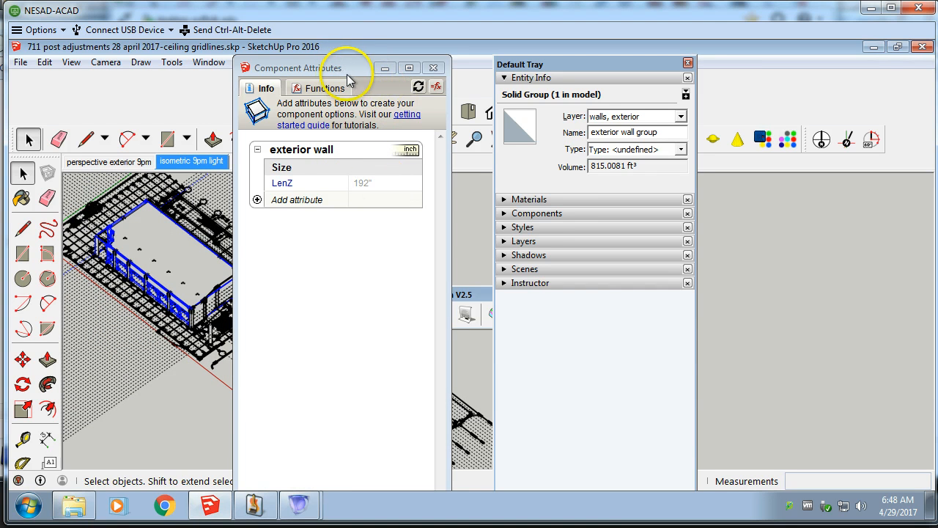
pyautogui.moveTo(348, 68); pyautogui.dragTo(806, 73)
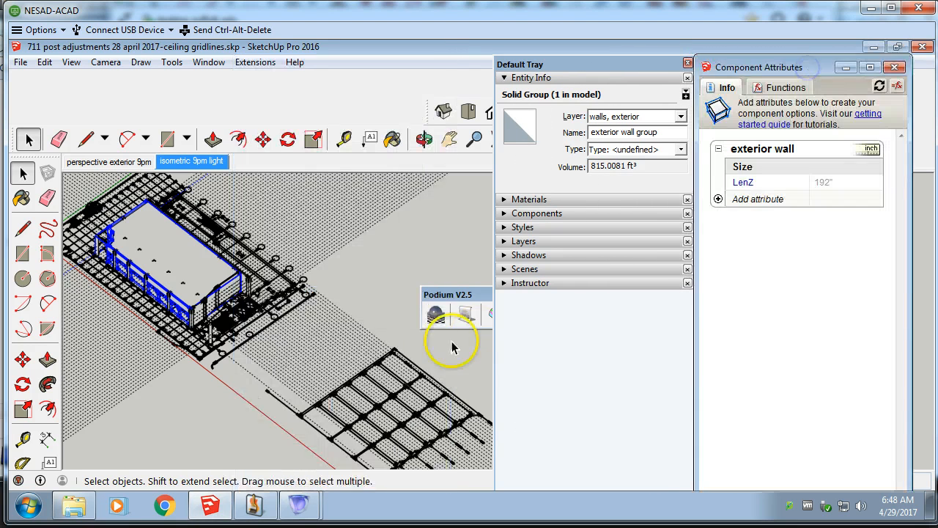
# Measure the length of the separate ceiling grid's edge nearest the building, from corner to corner, with the Tape Measure
pyautogui.click(411, 452)
pyautogui.scroll(3, 399, 425)
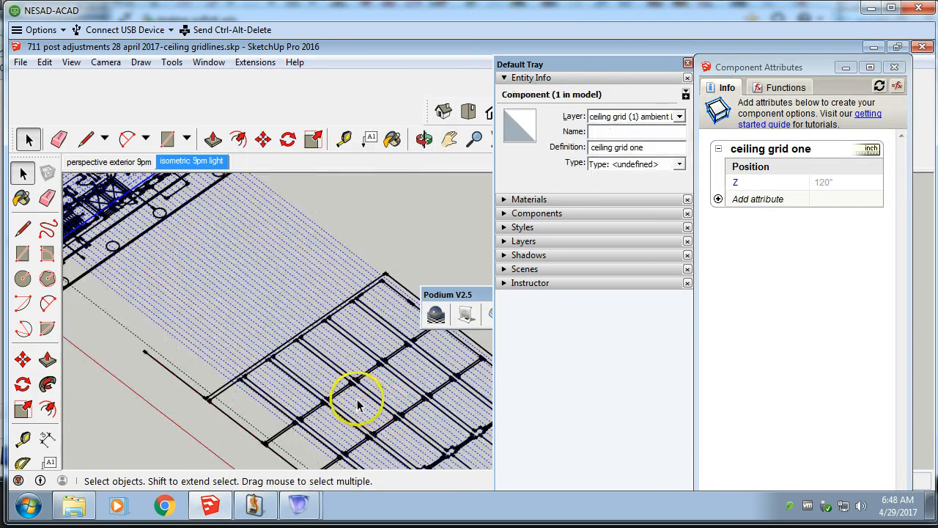
pyautogui.scroll(3, 190, 365)
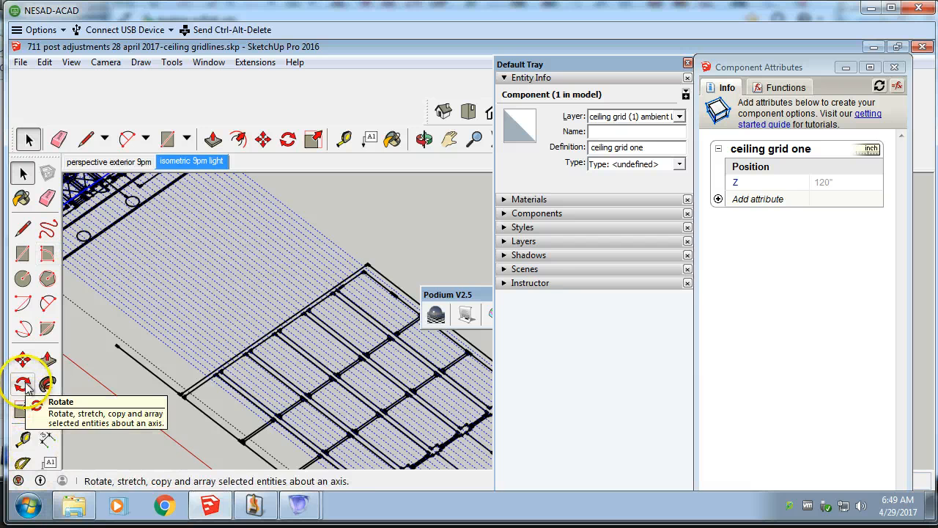
pyautogui.click(24, 438)
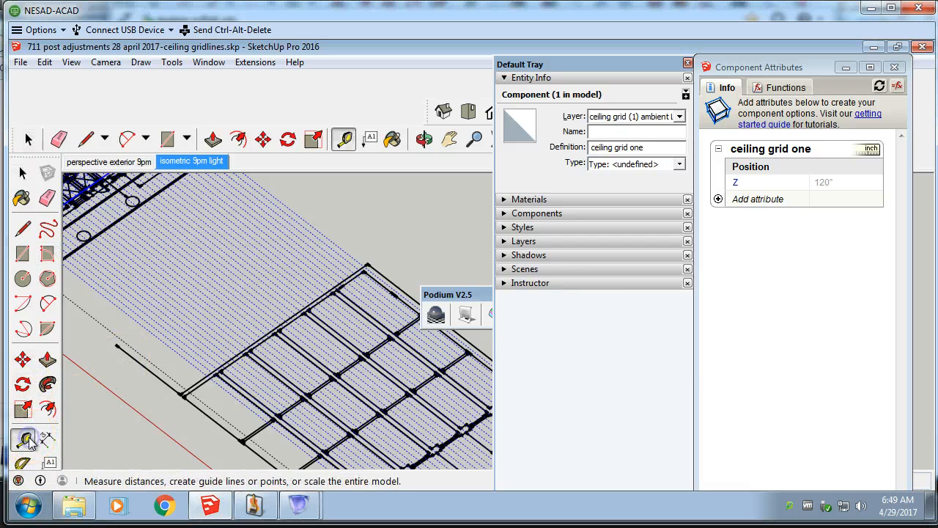
pyautogui.click(183, 396)
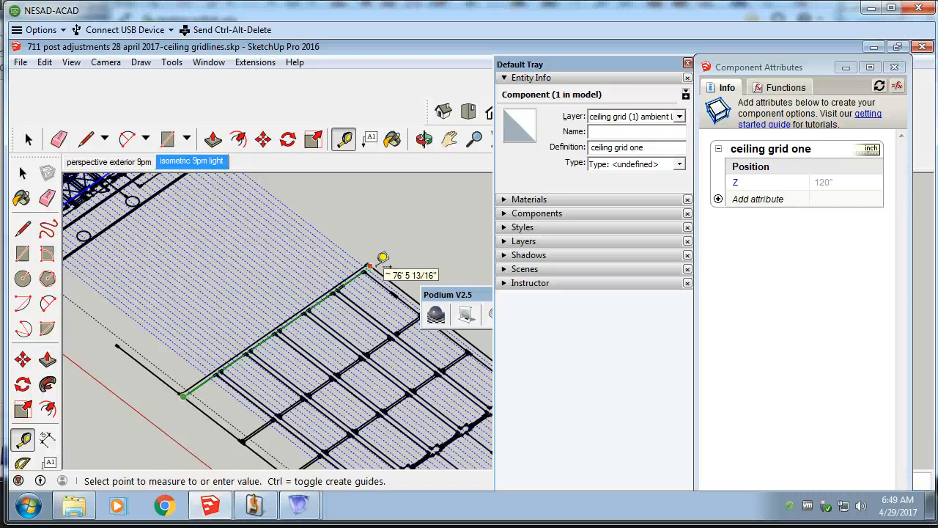
pyautogui.click(29, 139)
pyautogui.click(285, 362)
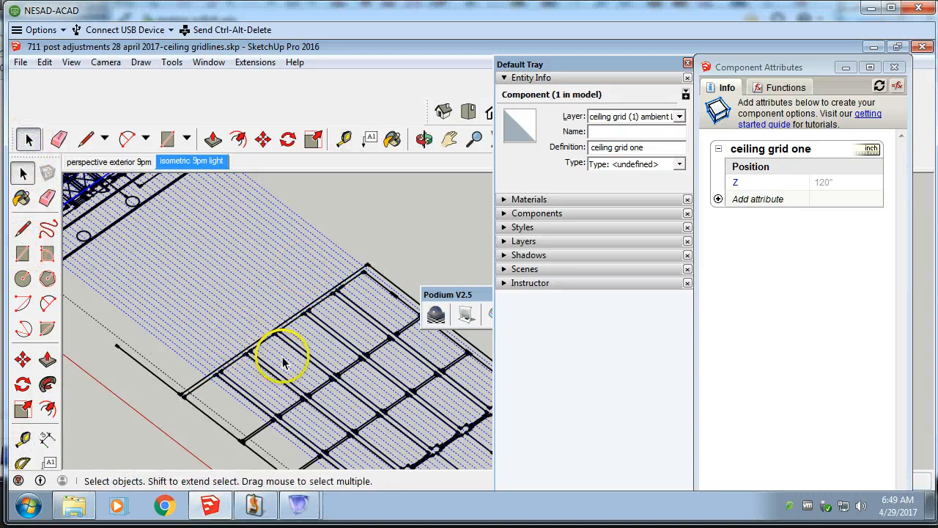
# Select the building's columnar array and set its LenZ size attribute to 76 feet
pyautogui.scroll(-4, 285, 363)
pyautogui.scroll(-1, 241, 260)
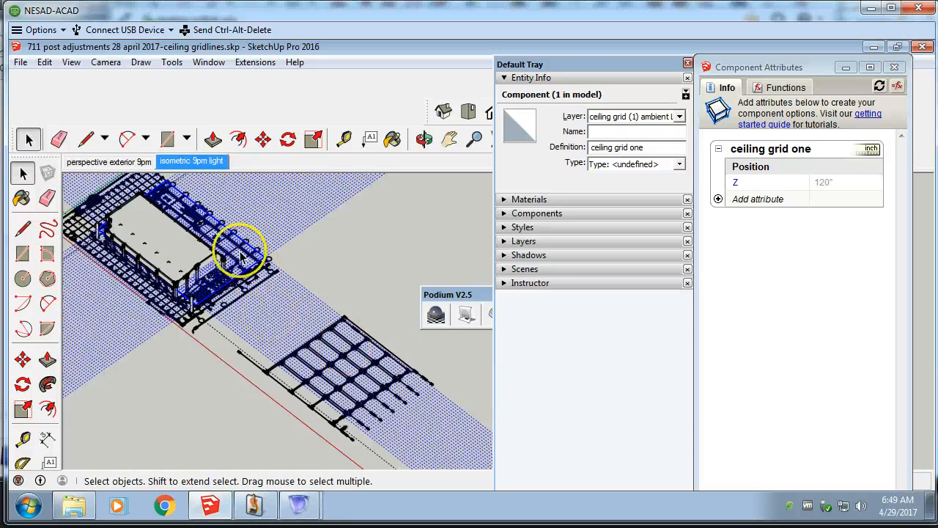
pyautogui.click(181, 388)
pyautogui.scroll(2, 146, 264)
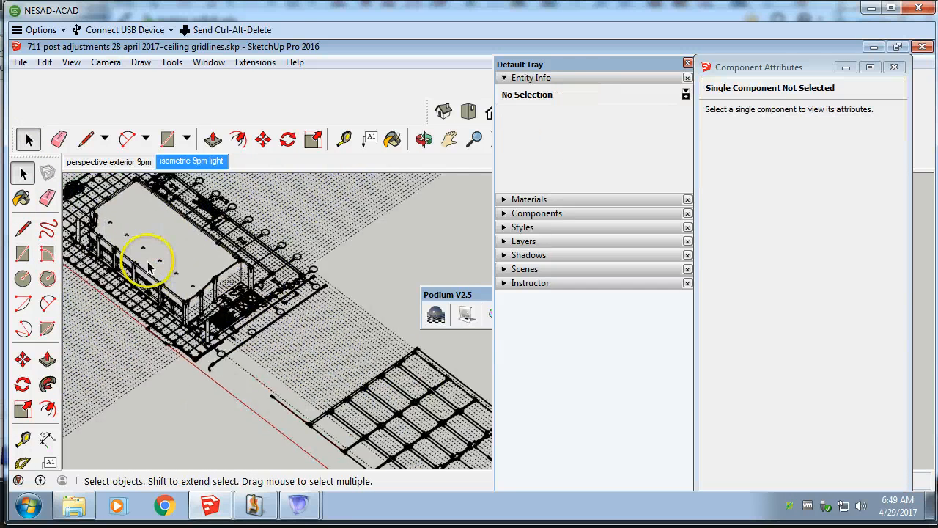
pyautogui.scroll(3, 147, 267)
pyautogui.click(205, 276)
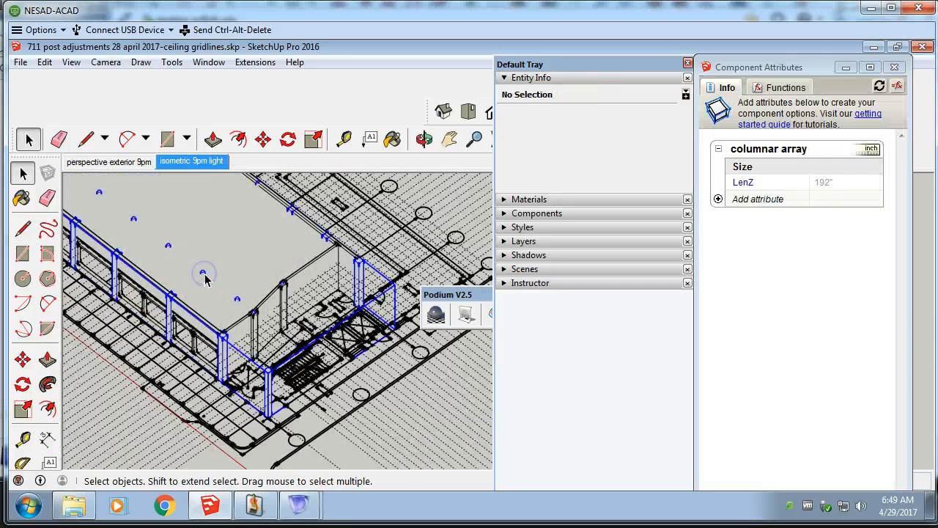
pyautogui.scroll(-1, 345, 348)
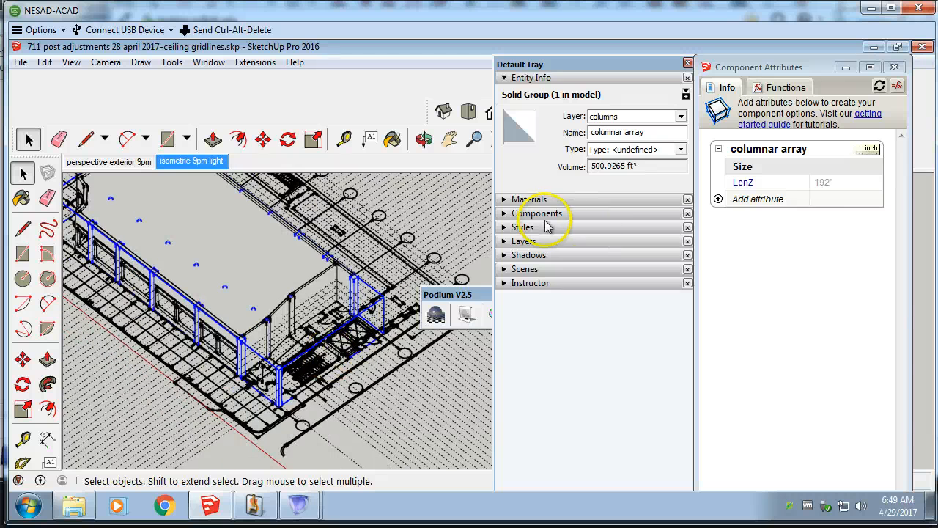
pyautogui.click(844, 185)
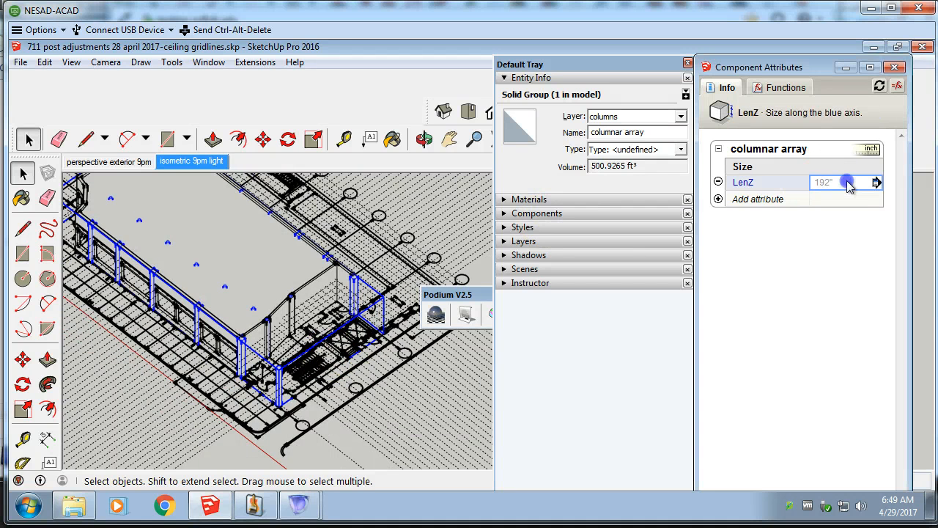
pyautogui.click(847, 182)
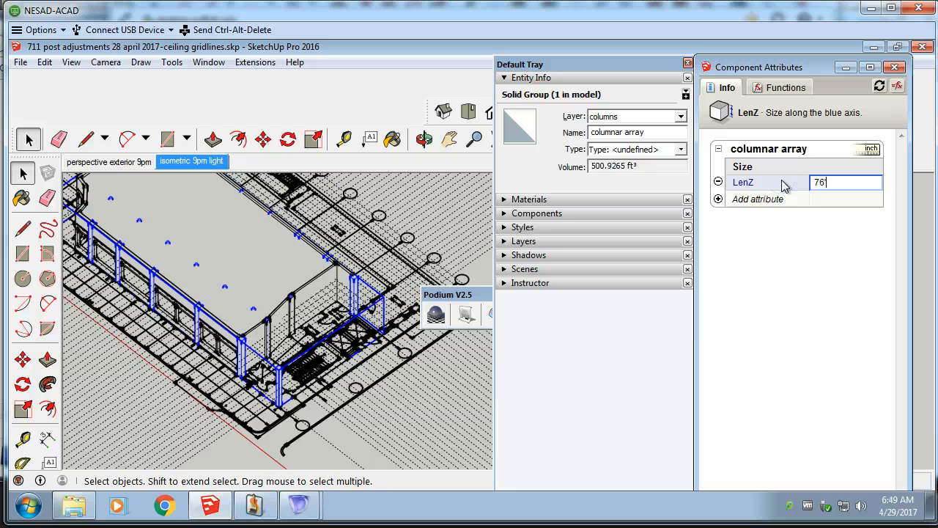
pyautogui.write('76')
pyautogui.press('Return')
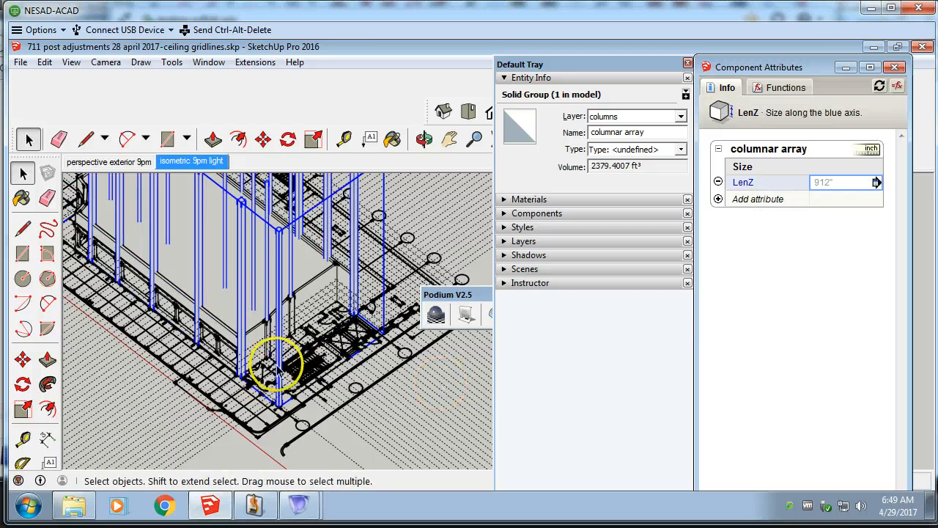
# Select the exterior wall group and set its LenZ size attribute to 76 feet
pyautogui.click(322, 362)
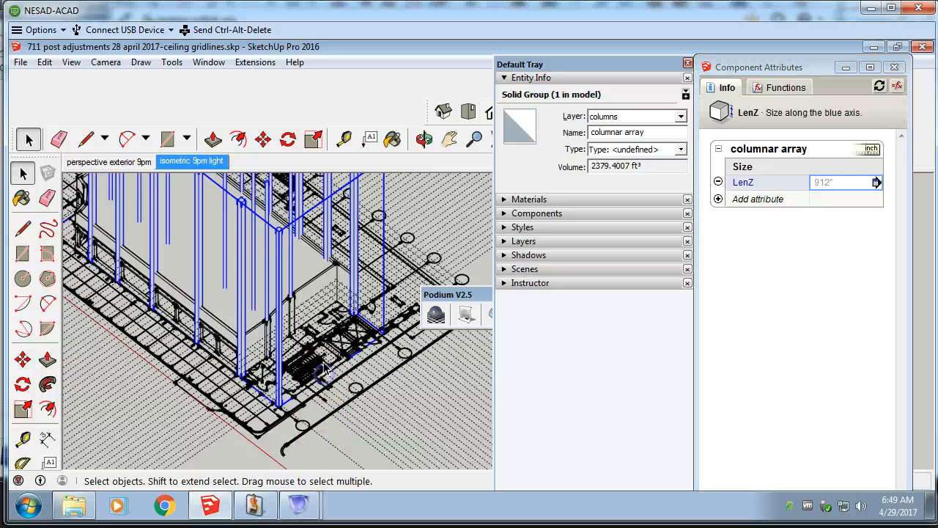
pyautogui.scroll(-2, 322, 360)
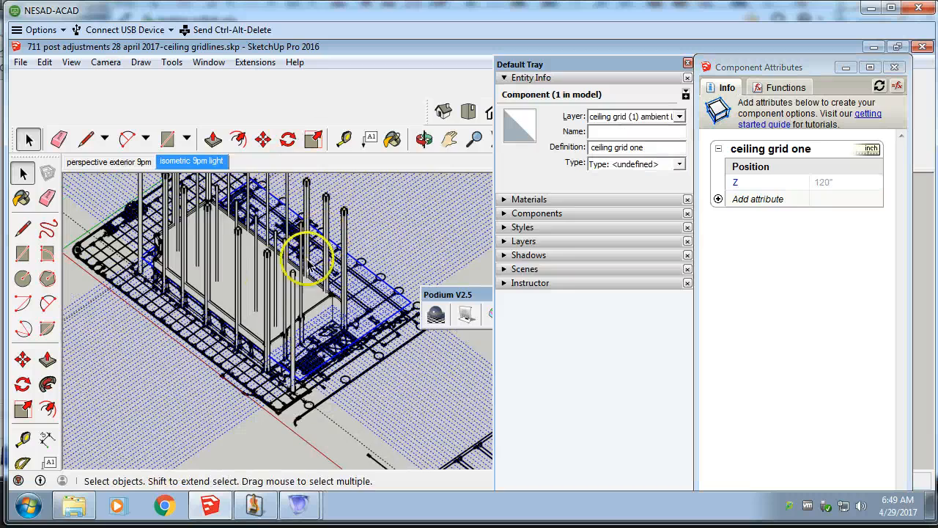
pyautogui.scroll(-4, 279, 314)
pyautogui.moveTo(140, 255); pyautogui.dragTo(371, 223, button='middle')
pyautogui.scroll(-2, 172, 227)
pyautogui.scroll(8, 376, 440)
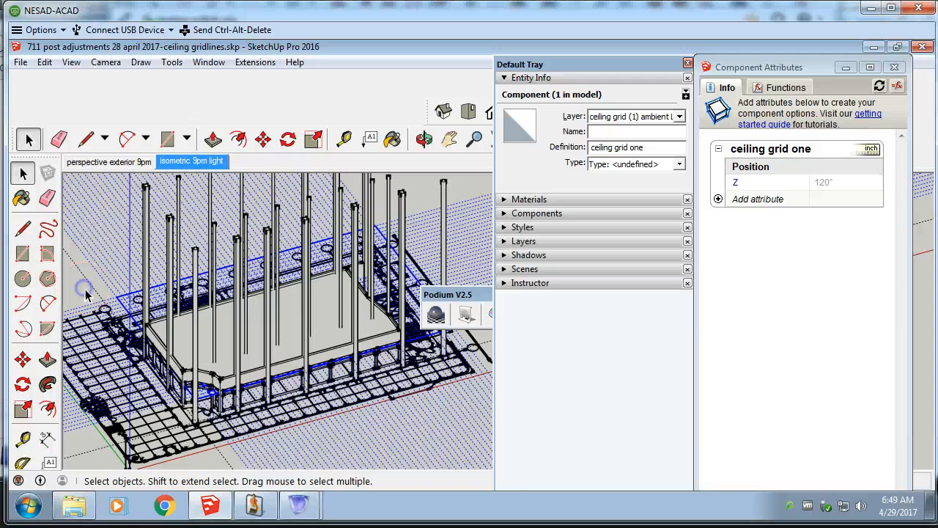
pyautogui.click(164, 360)
pyautogui.scroll(5, 297, 392)
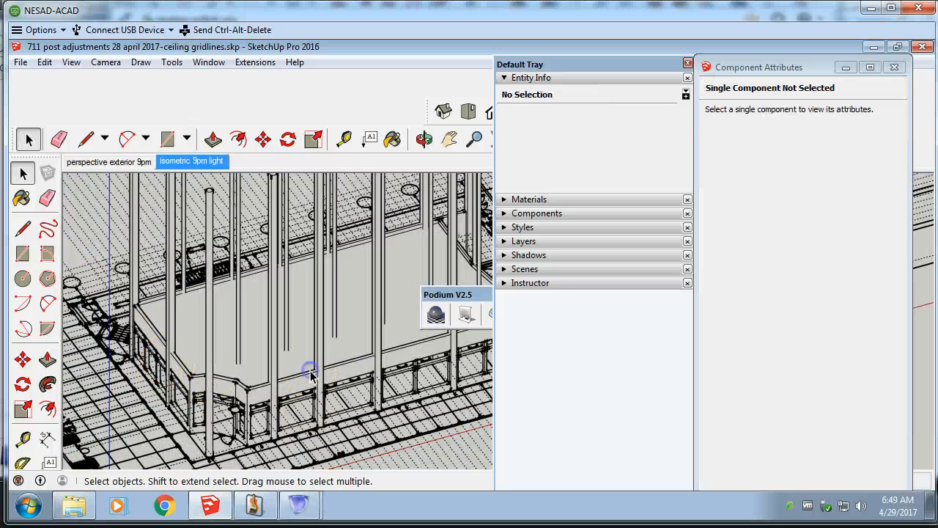
pyautogui.click(311, 376)
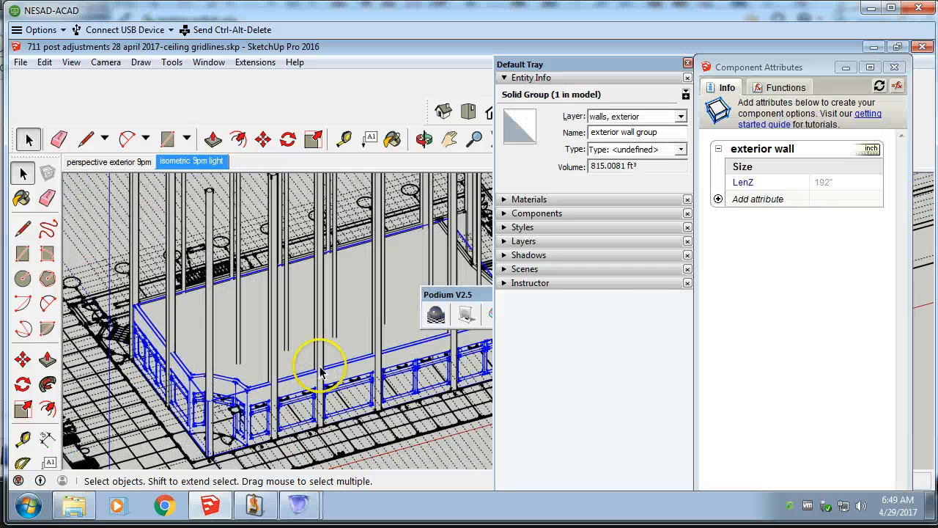
pyautogui.click(827, 183)
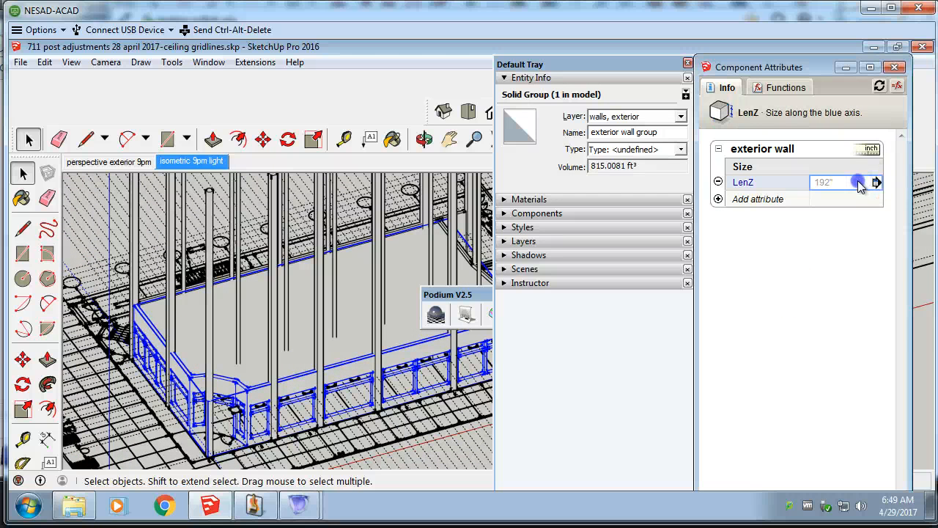
pyautogui.click(857, 181)
pyautogui.moveTo(858, 182); pyautogui.dragTo(797, 183)
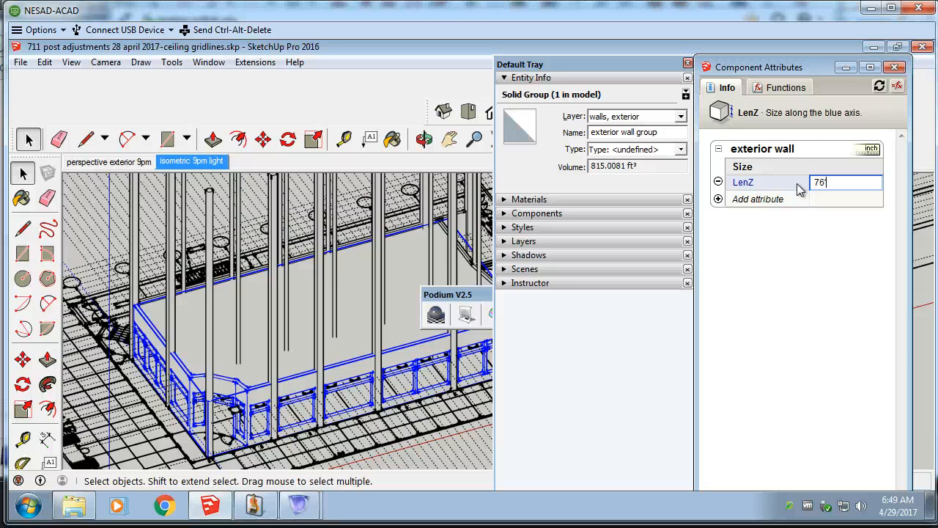
pyautogui.write("76'")
pyautogui.press('Return')
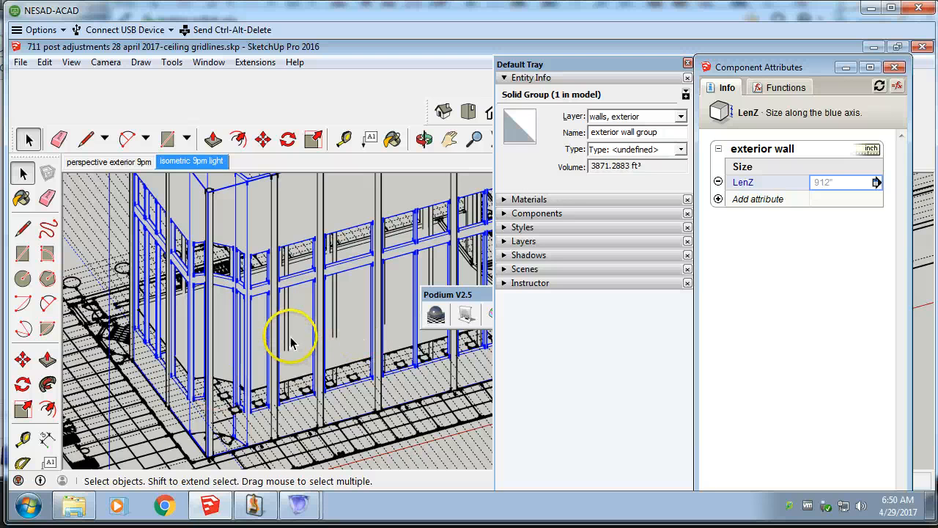
# Restore the exterior wall's LenZ attribute to 192 inches
pyautogui.click(834, 185)
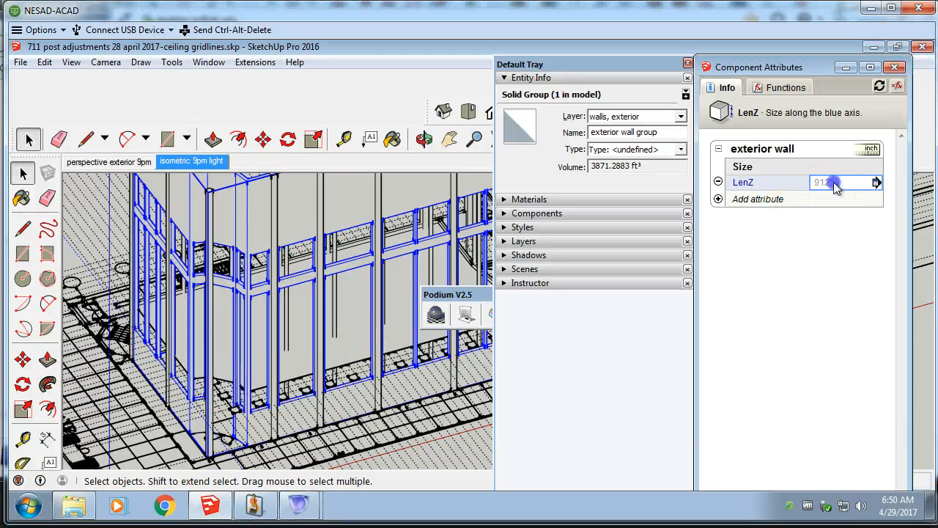
pyautogui.click(812, 183)
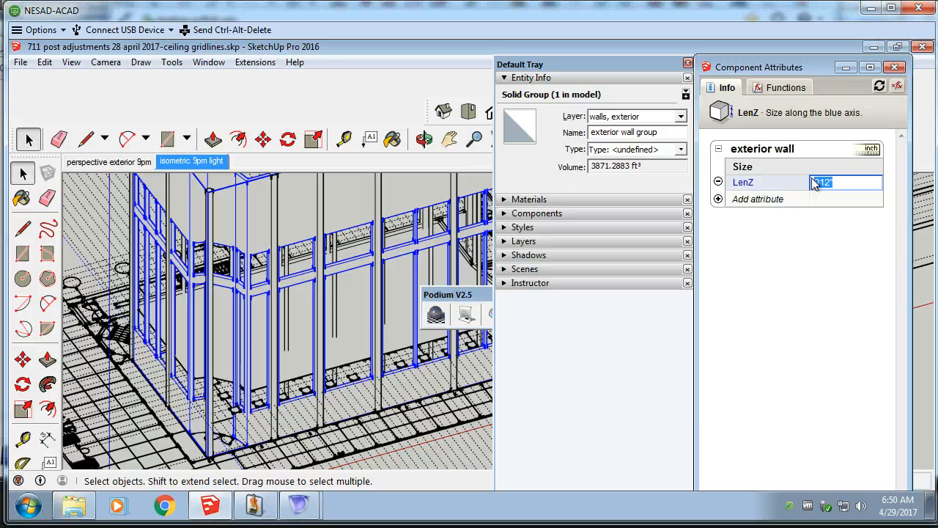
pyautogui.press('Return')
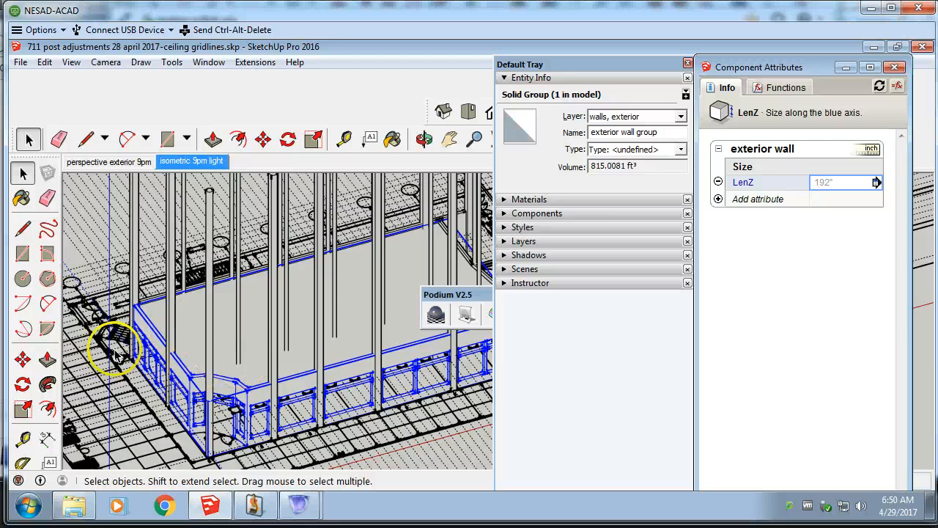
# Open the exterior wall group for editing at its upper edge
pyautogui.click(287, 397)
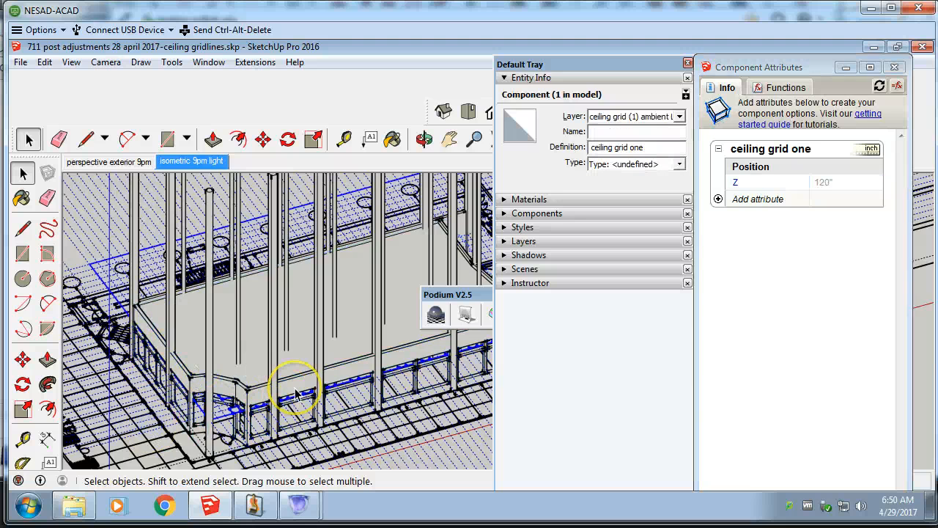
pyautogui.scroll(4, 290, 393)
pyautogui.scroll(-3, 213, 377)
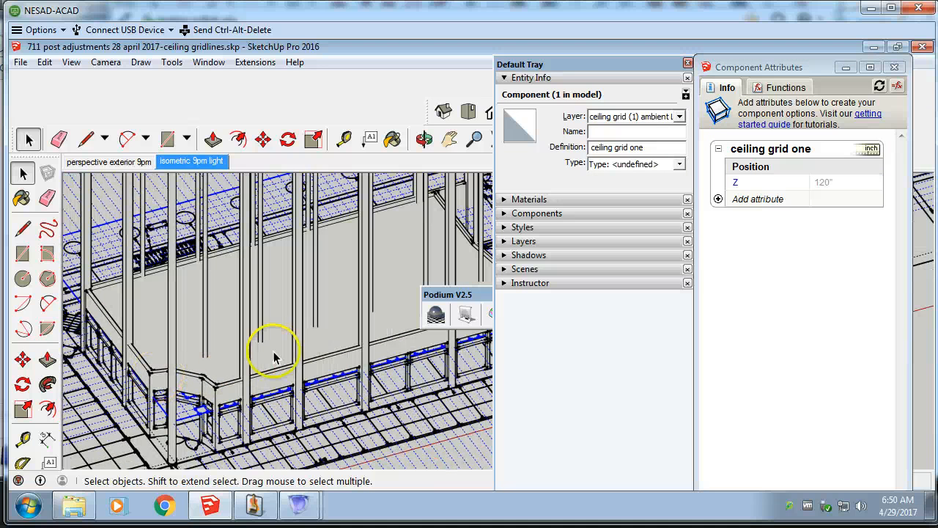
pyautogui.click(282, 368)
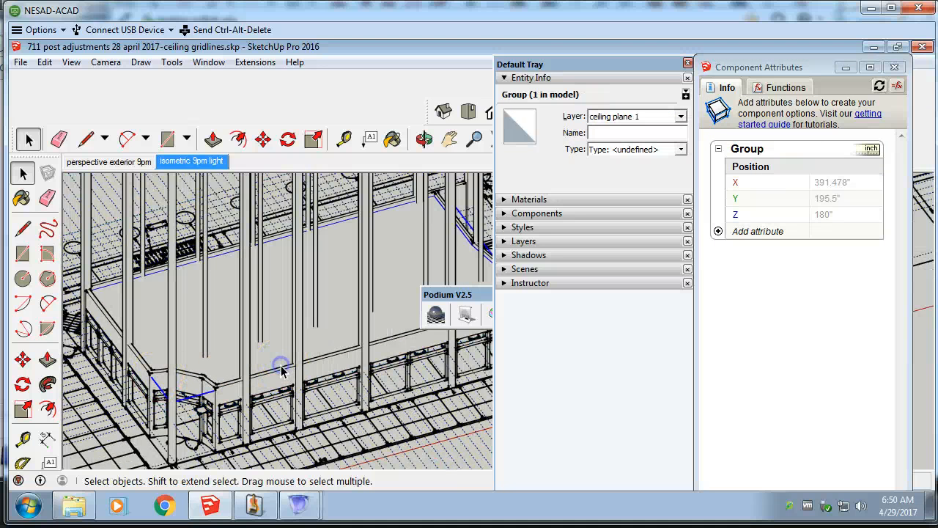
pyautogui.doubleClick(281, 371)
pyautogui.scroll(4, 277, 373)
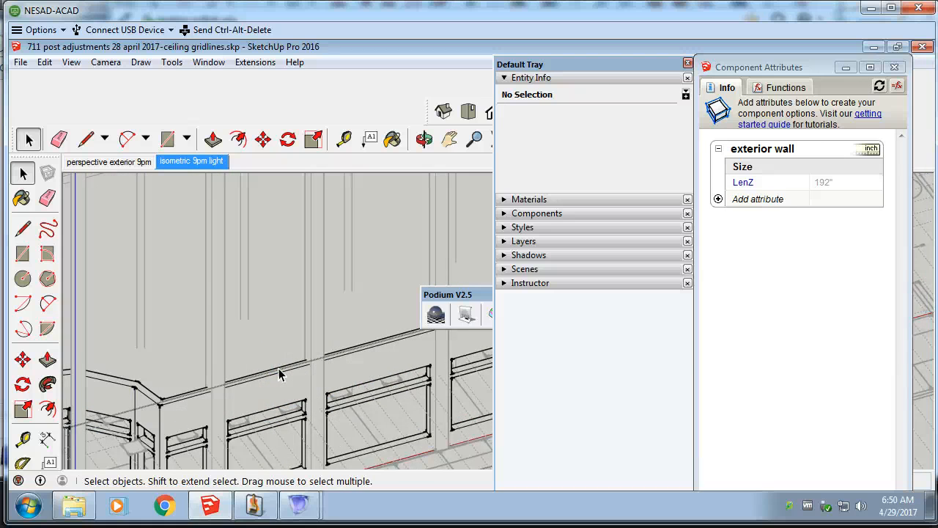
pyautogui.click(267, 372)
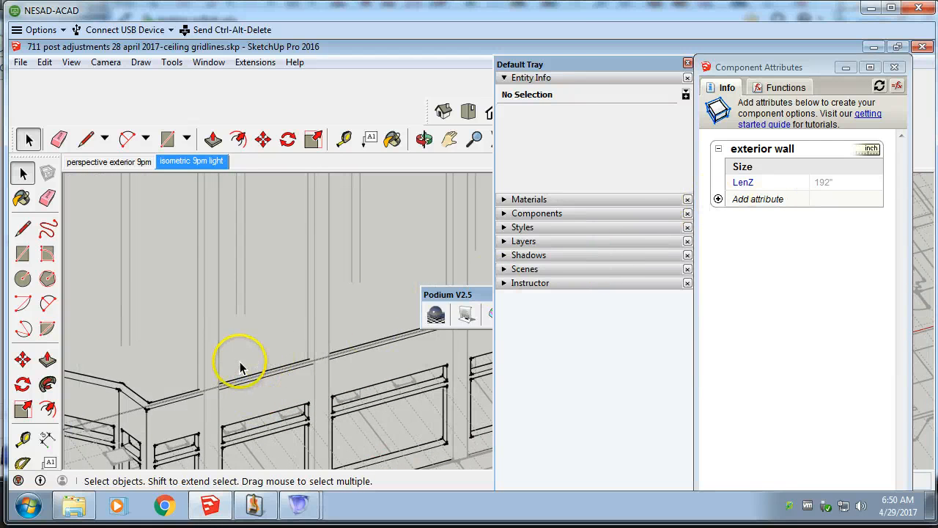
# Show the model's layer list and hide the columns layer
pyautogui.scroll(-4, 246, 367)
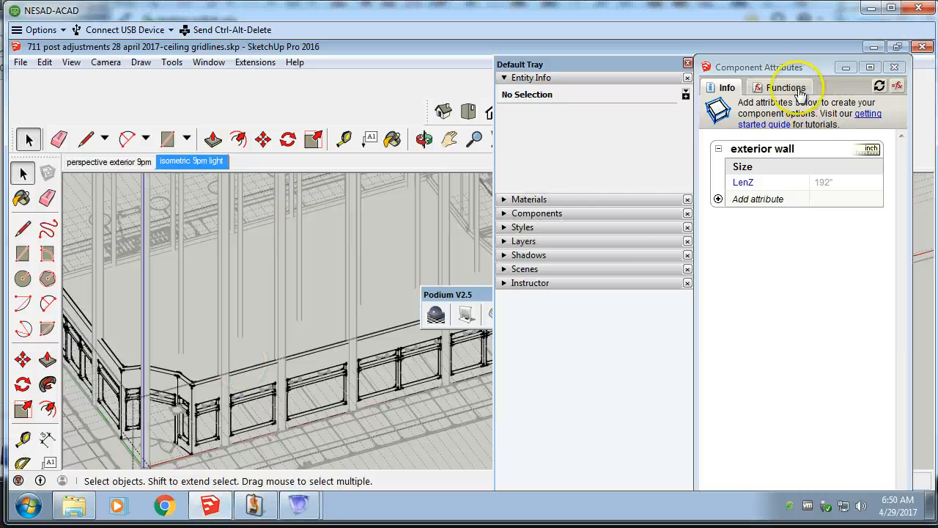
pyautogui.click(504, 241)
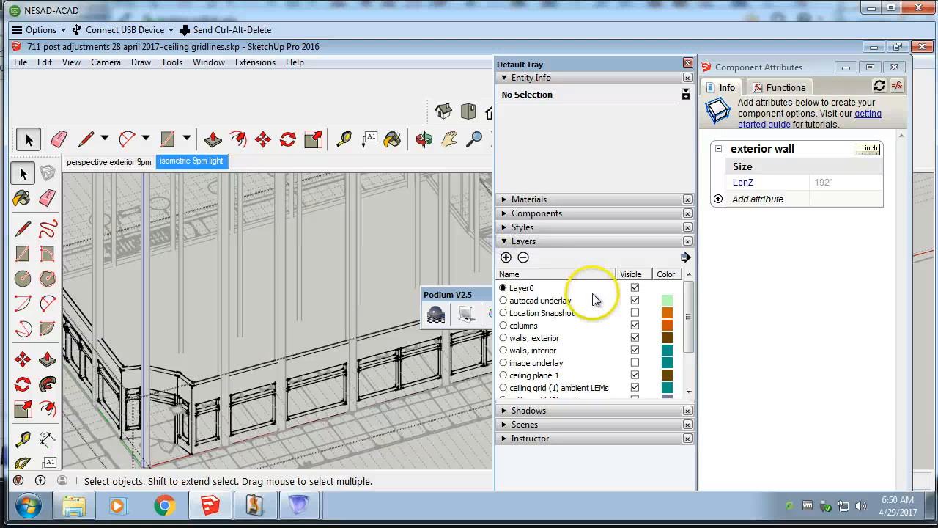
pyautogui.click(634, 325)
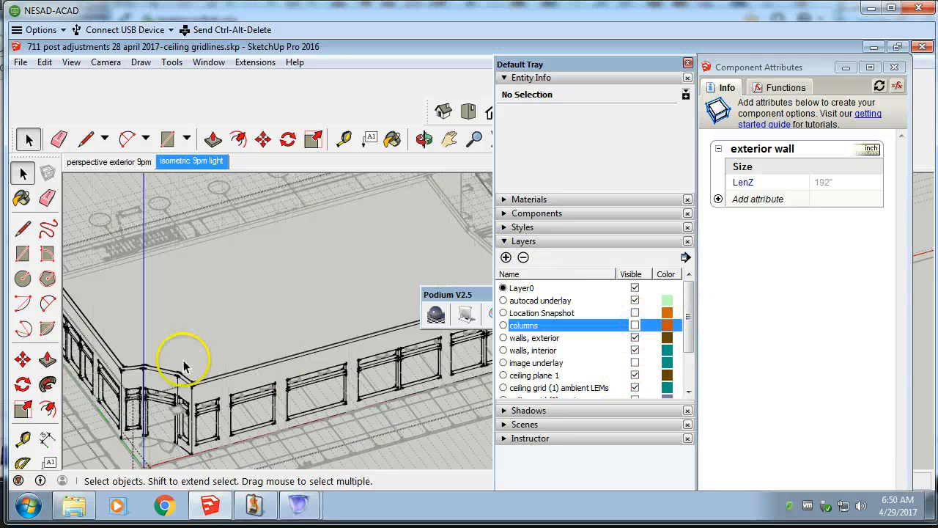
# Move the narrow top face of the exterior wall straight up along the blue axis until the wall's height is 912 inches
pyautogui.click(258, 373)
pyautogui.scroll(5, 258, 373)
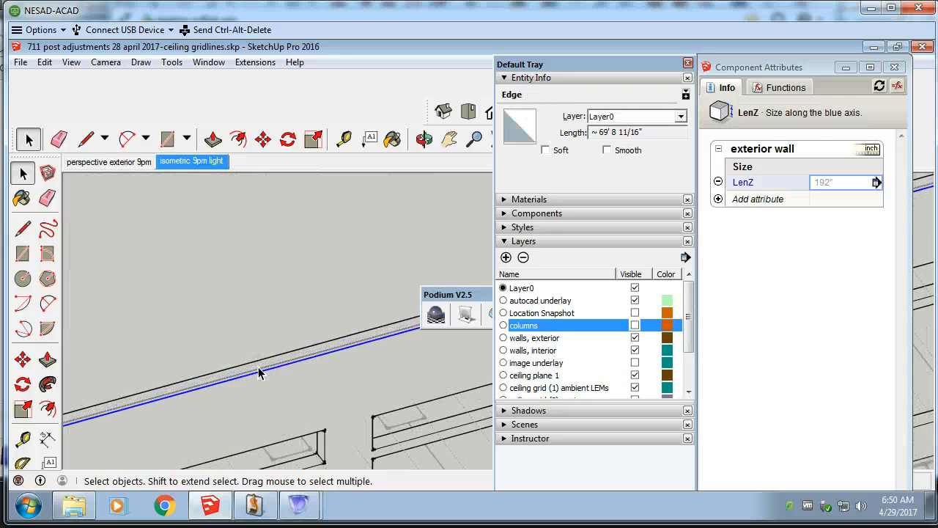
pyautogui.click(313, 361)
pyautogui.scroll(-10, 310, 366)
pyautogui.scroll(-3, 106, 390)
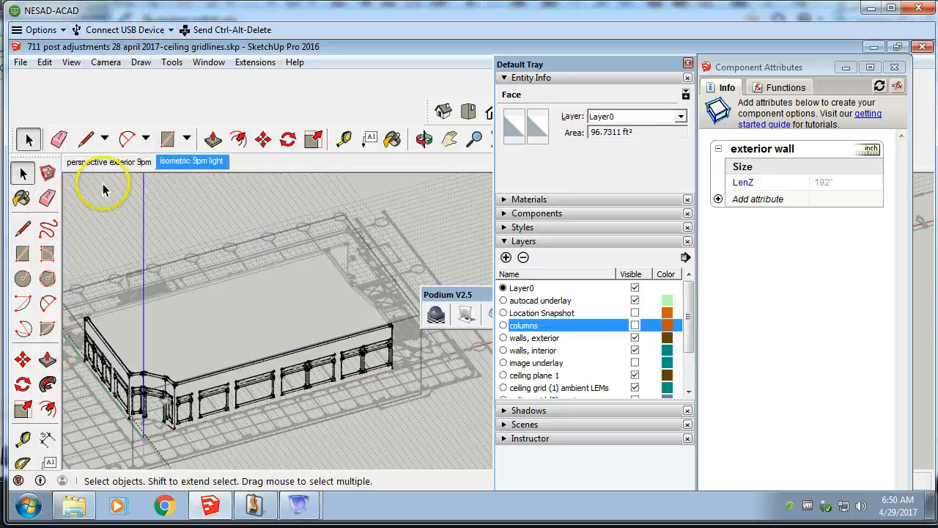
pyautogui.click(263, 140)
pyautogui.click(369, 329)
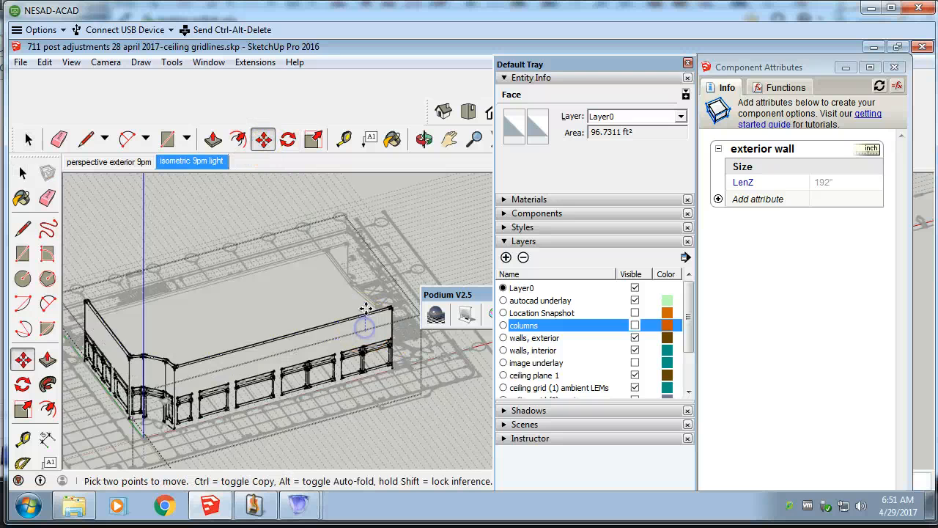
pyautogui.moveTo(365, 304); pyautogui.dragTo(371, 241)
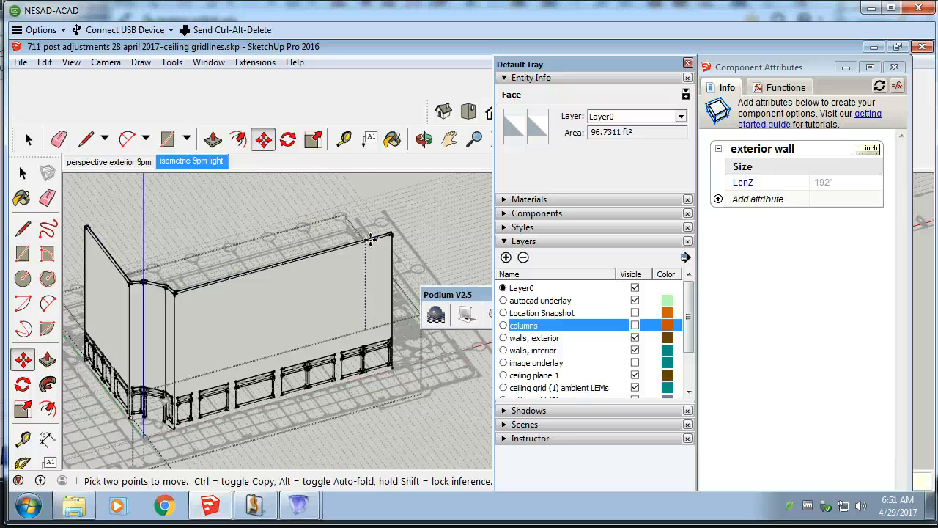
pyautogui.press('Return')
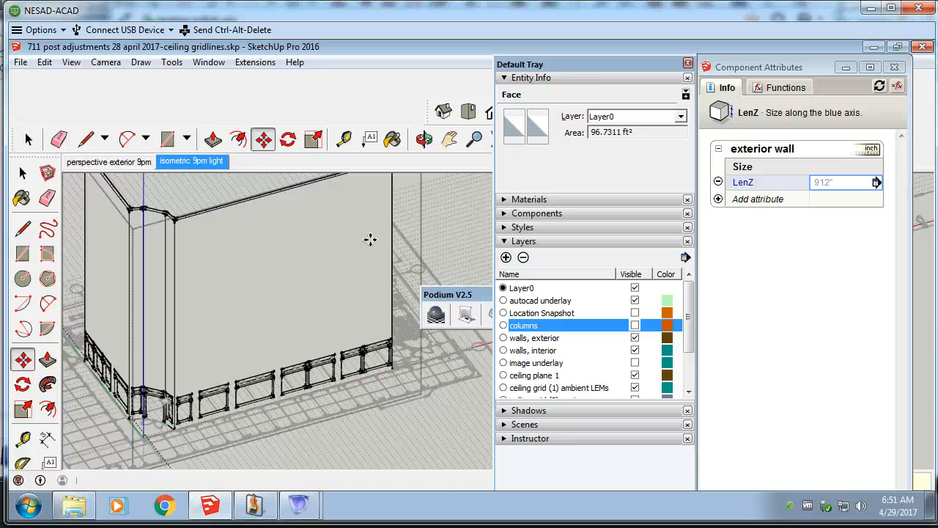
# Make the columns layer visible again to compare the columns with the raised exterior wall
pyautogui.scroll(-2, 394, 327)
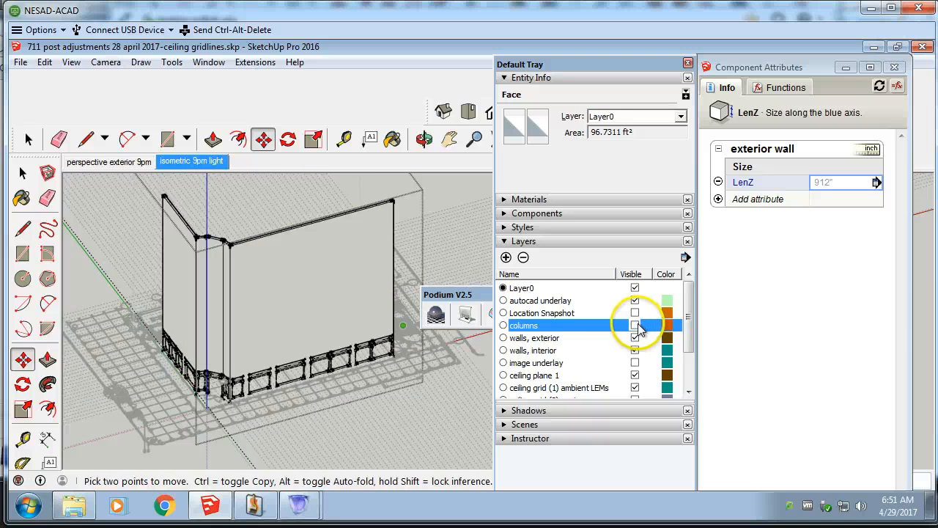
pyautogui.click(635, 325)
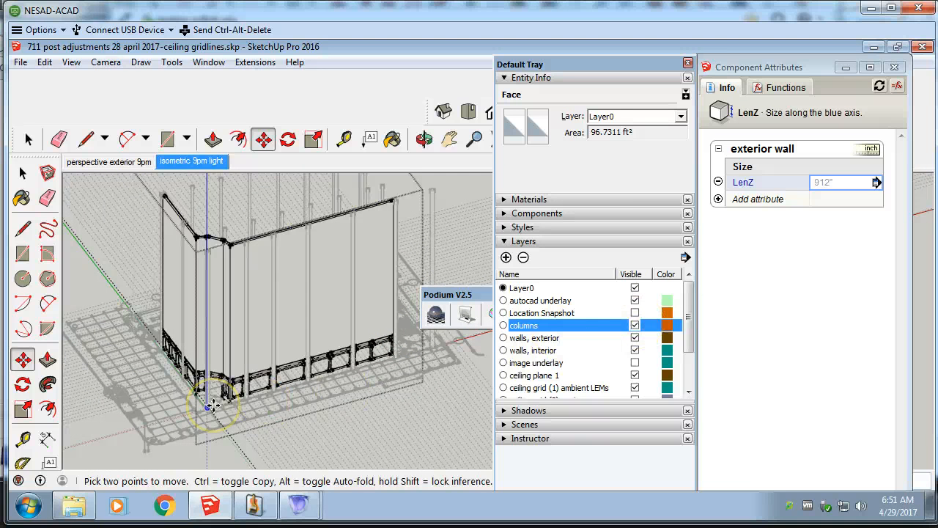